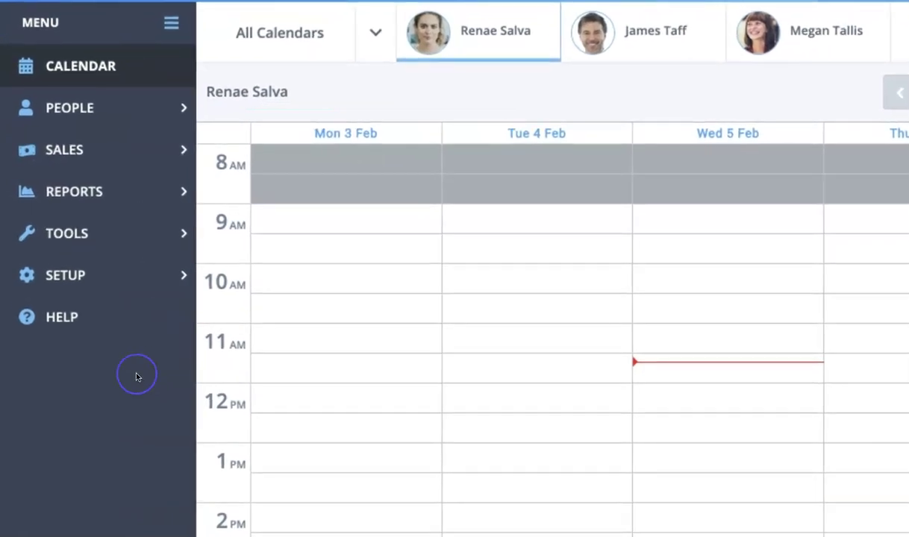
Step: Collapse and re-expand the sidebar, open People, Sales, Reports, Tools and Setup, then People again
{"action": "left_click", "coordinate": [170, 26]}
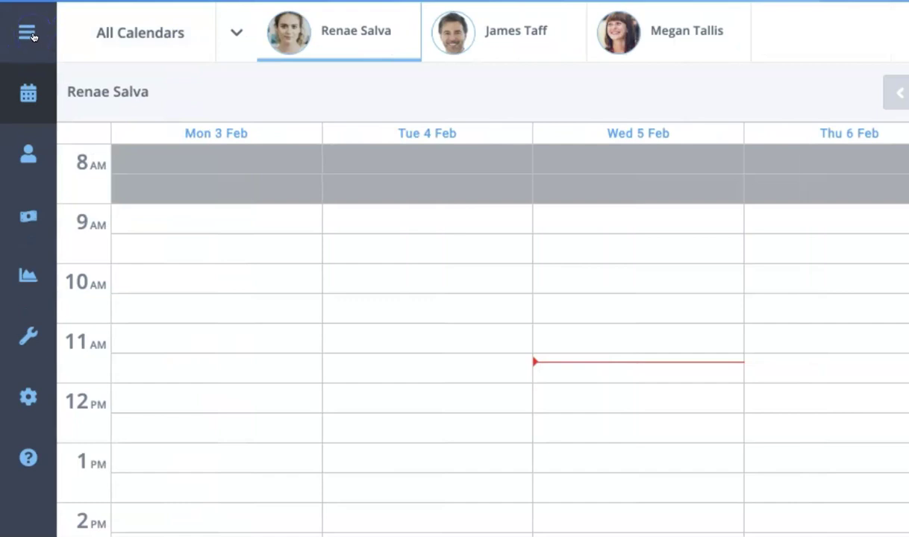
{"action": "left_click", "coordinate": [28, 35]}
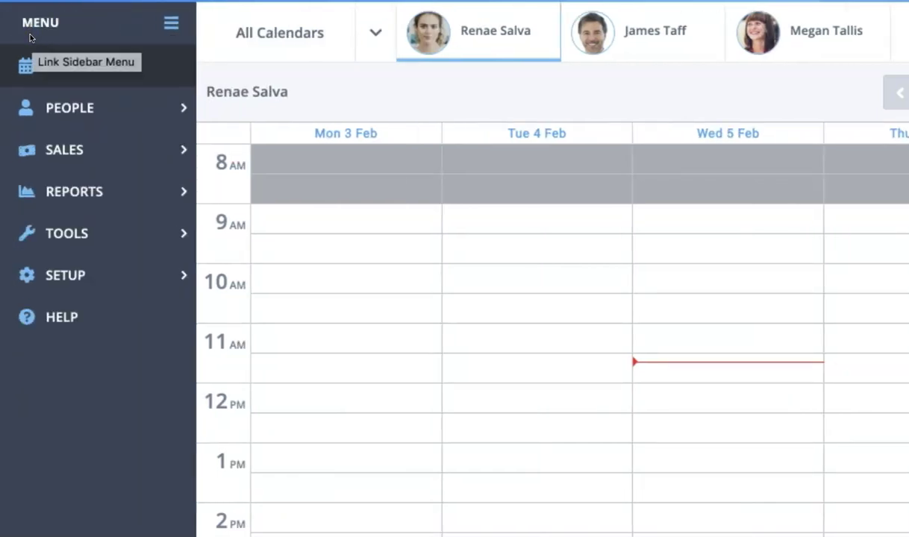
{"action": "left_click", "coordinate": [70, 110]}
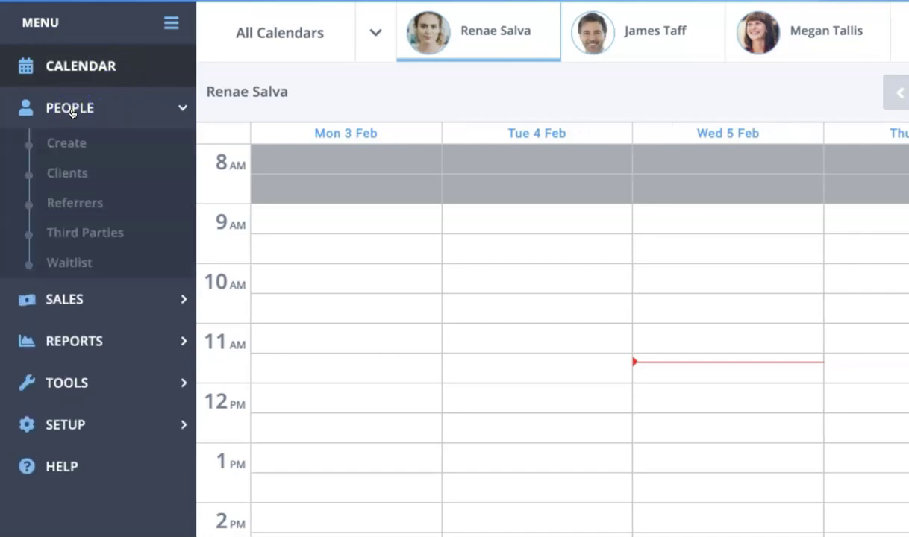
{"action": "left_click", "coordinate": [81, 302]}
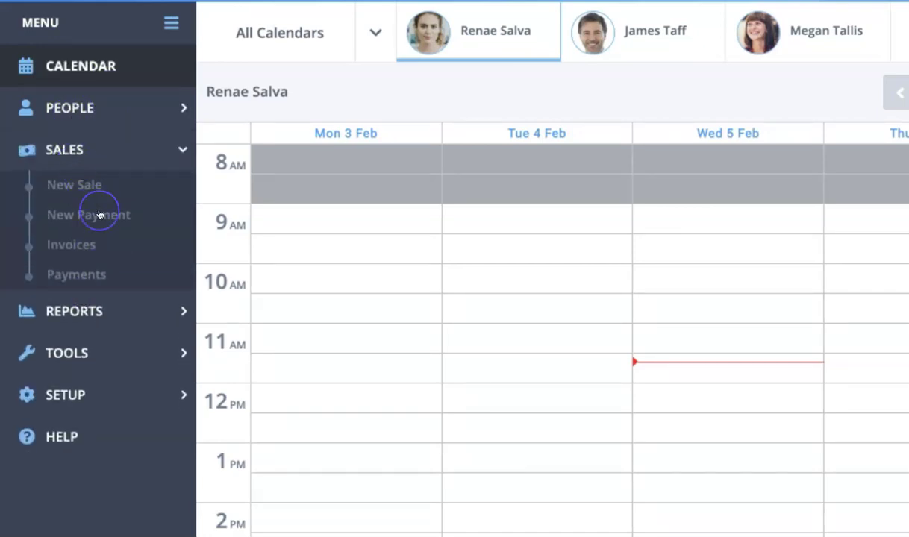
{"action": "left_click", "coordinate": [117, 314]}
{"action": "left_click", "coordinate": [71, 351]}
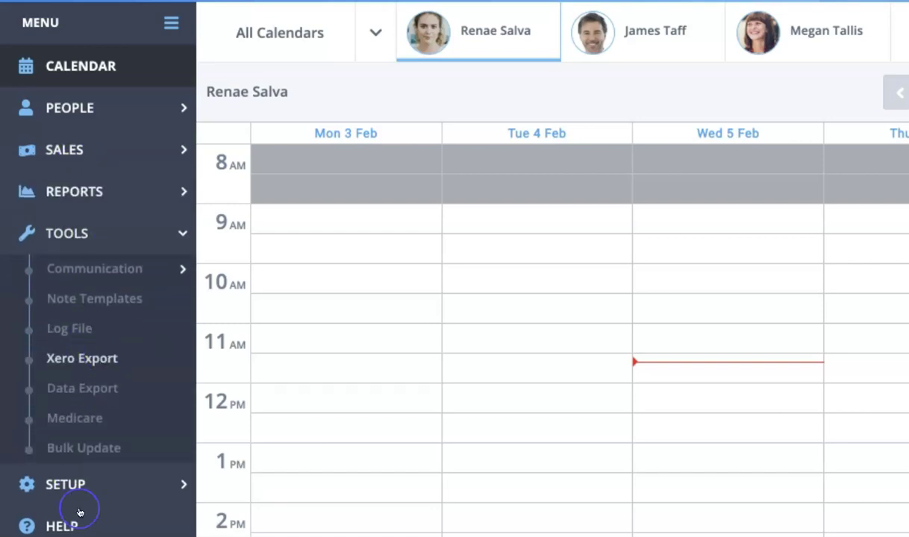
{"action": "left_click", "coordinate": [82, 485]}
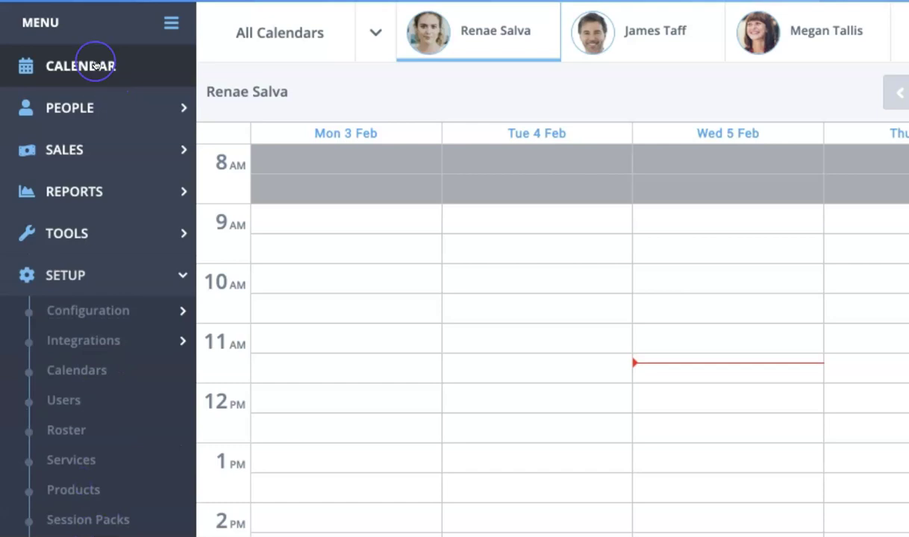
{"action": "left_click", "coordinate": [78, 116]}
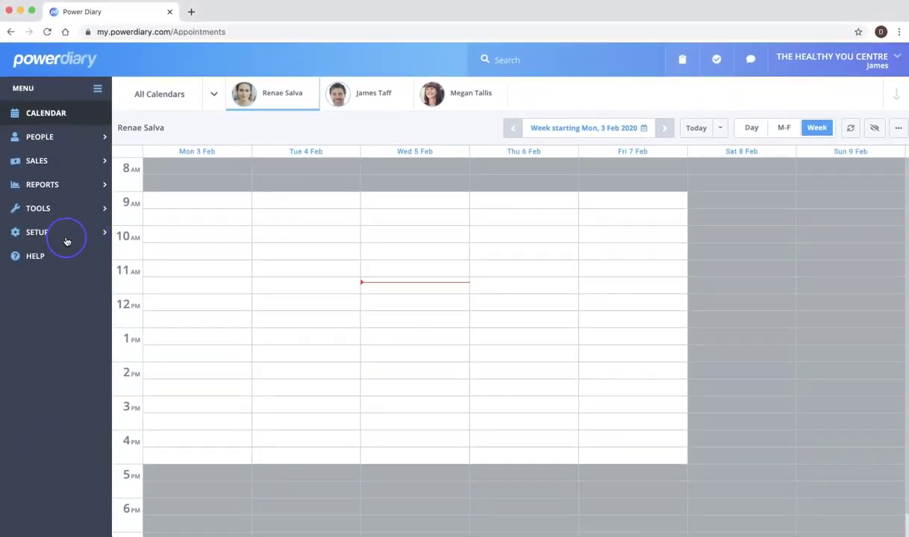
{"action": "left_click", "coordinate": [61, 208]}
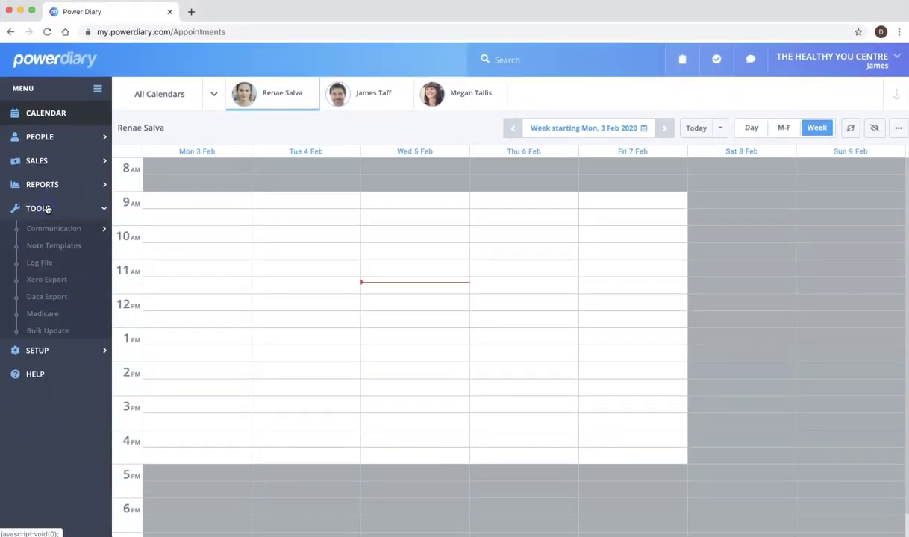
{"action": "left_click", "coordinate": [46, 267]}
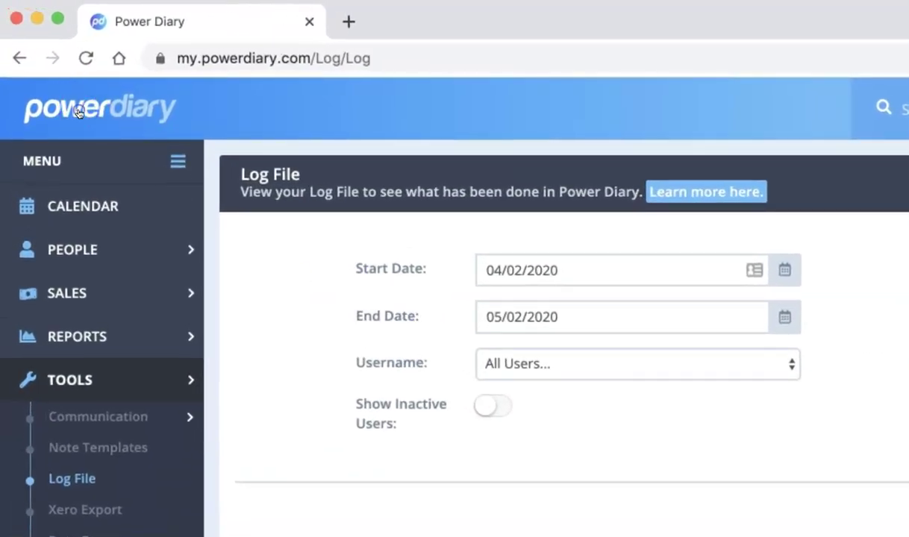
{"action": "left_click", "coordinate": [78, 111]}
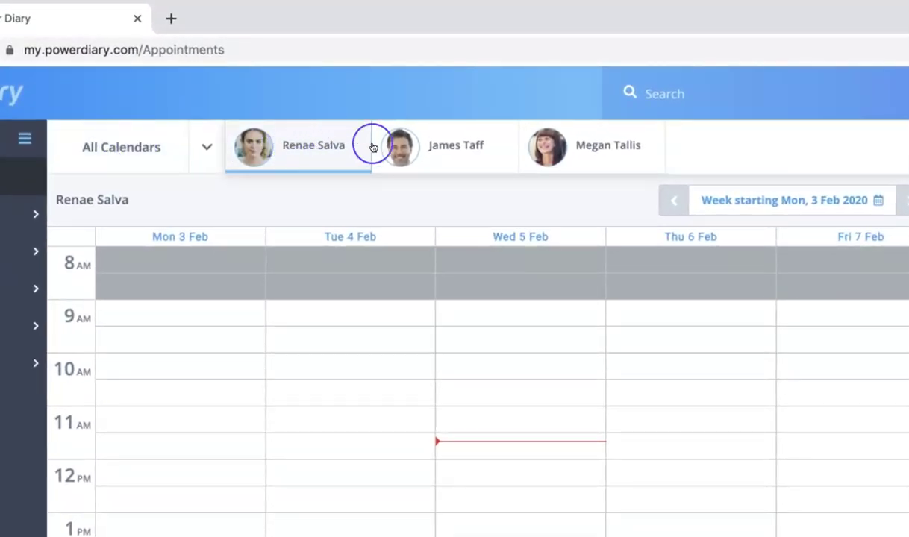
Step: Cycle through the three clinician tabs several times, finishing on the third clinician's calendar
{"action": "left_click", "coordinate": [468, 152]}
{"action": "left_click", "coordinate": [610, 156]}
{"action": "left_click", "coordinate": [614, 152]}
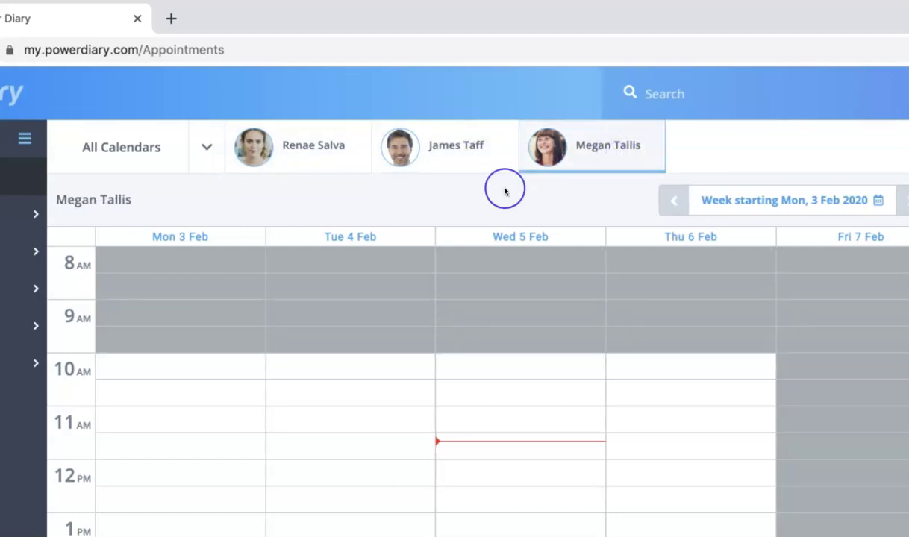
{"action": "left_click", "coordinate": [300, 146]}
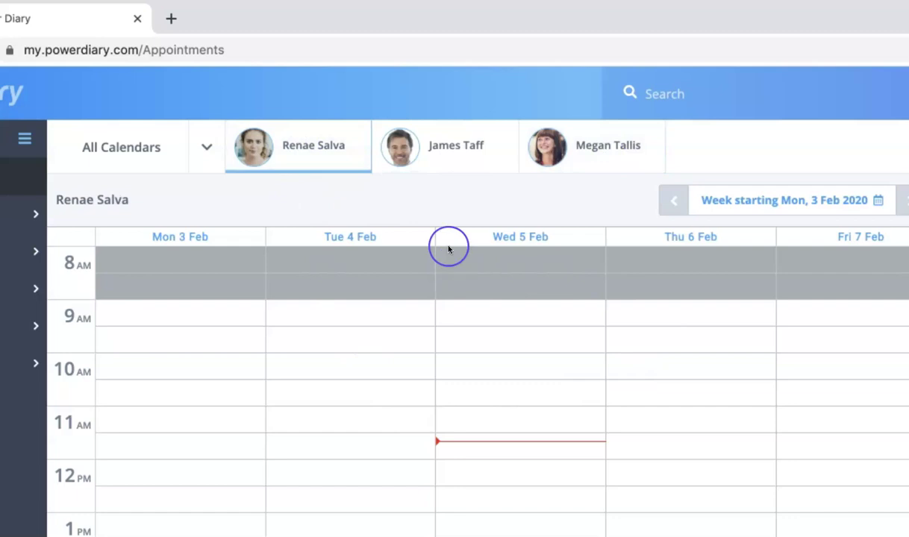
{"action": "left_click", "coordinate": [458, 149]}
{"action": "left_click", "coordinate": [615, 152]}
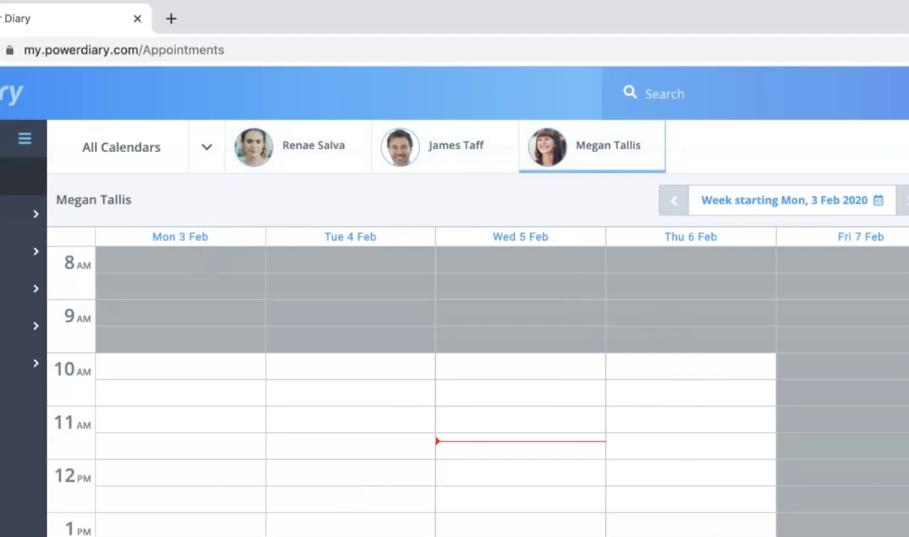
{"action": "left_click", "coordinate": [291, 147]}
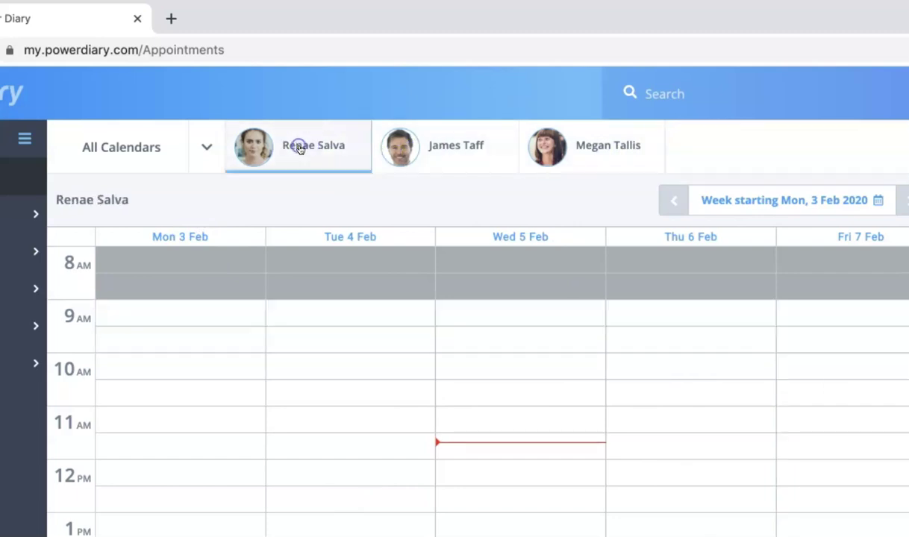
{"action": "left_click", "coordinate": [474, 153]}
{"action": "left_click", "coordinate": [598, 155]}
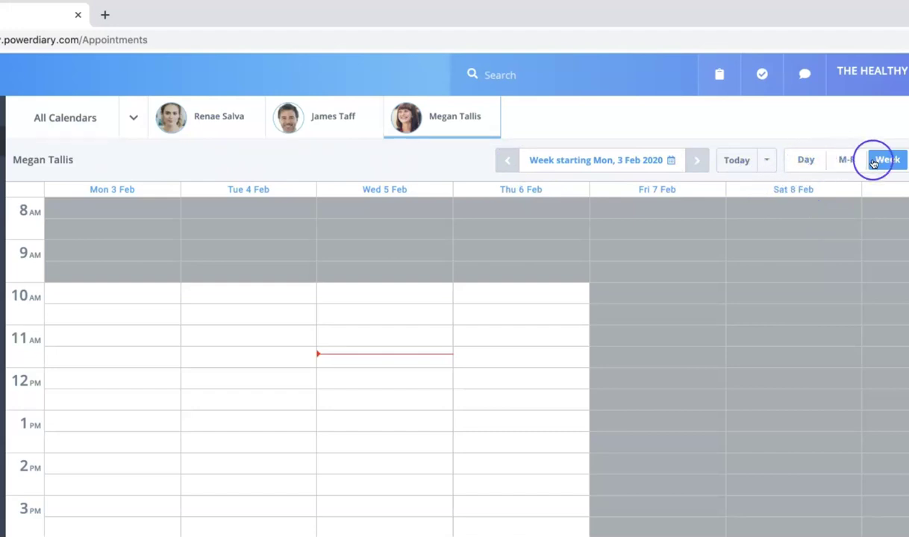
Step: Show All Calendars, briefly switch to Day view, then return to the Week view
{"action": "left_click", "coordinate": [58, 122]}
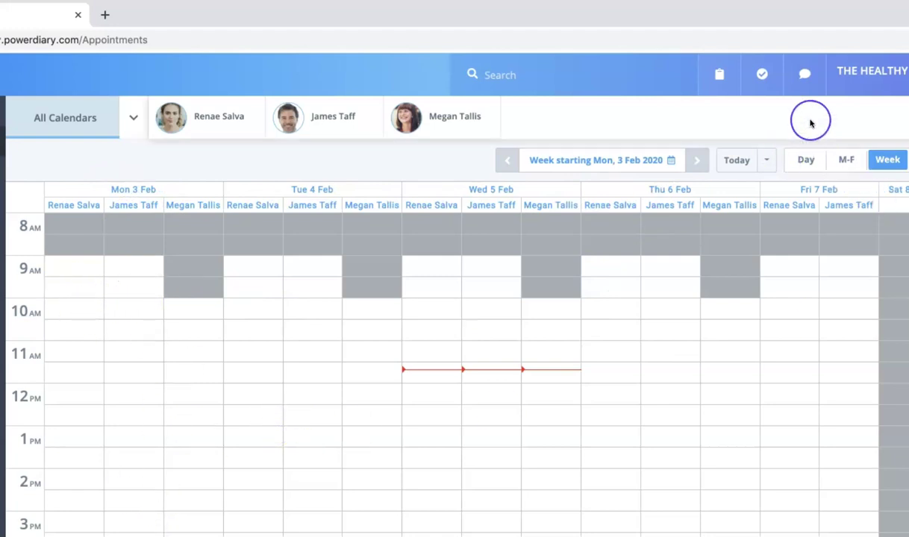
{"action": "left_click", "coordinate": [804, 162]}
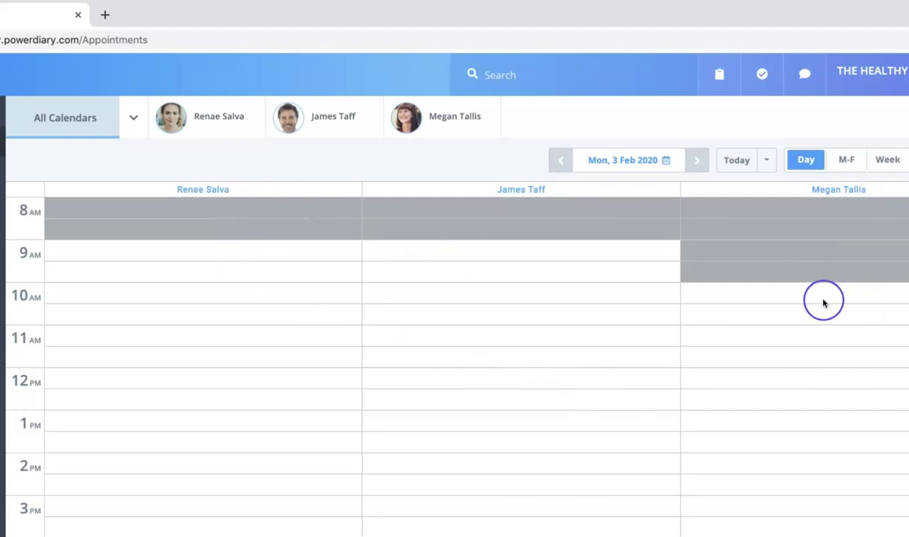
{"action": "left_click", "coordinate": [887, 162]}
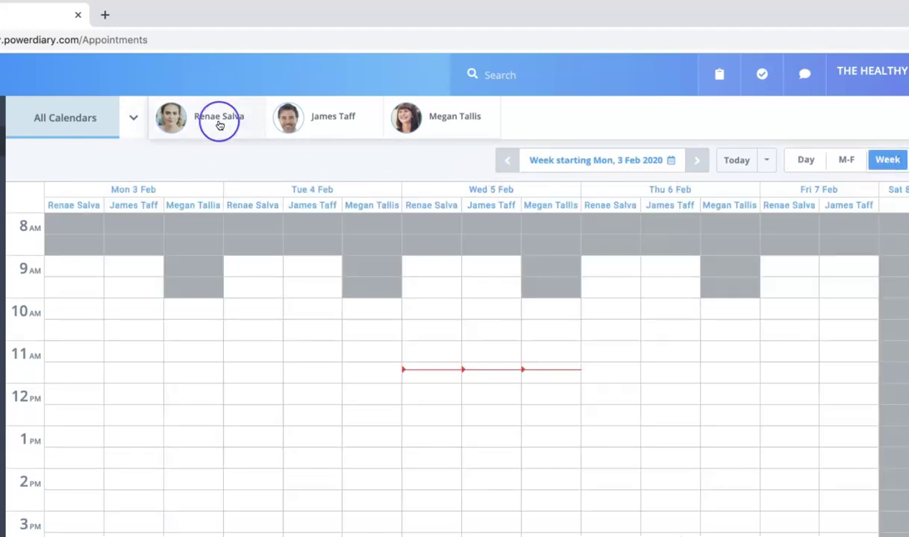
Step: Show only the first clinician's calendar in the Monday–Friday (M-F) view
{"action": "left_click", "coordinate": [215, 124]}
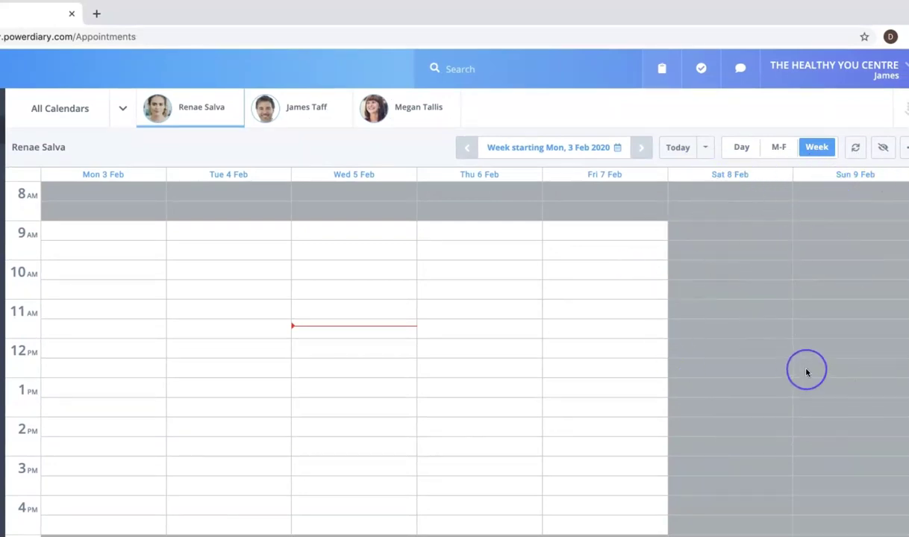
{"action": "left_click", "coordinate": [778, 147]}
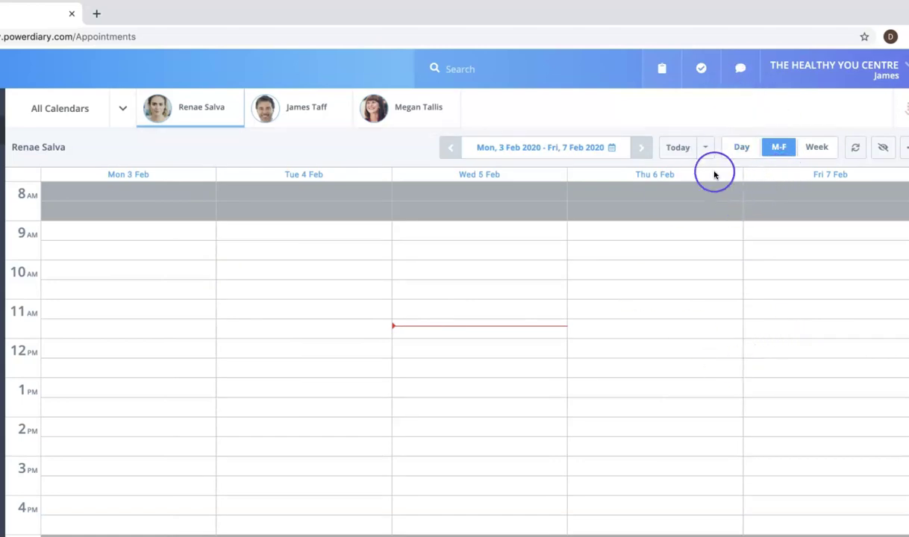
Step: Jump the calendar ahead 1 month, then 6 months, landing on 31 Aug – 4 Sep 2020
{"action": "left_click", "coordinate": [705, 149]}
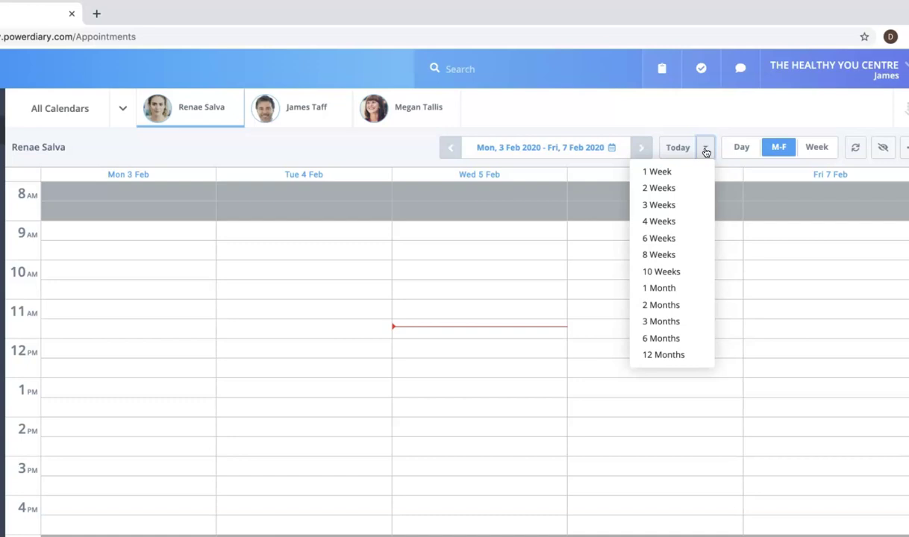
{"action": "left_click", "coordinate": [680, 289]}
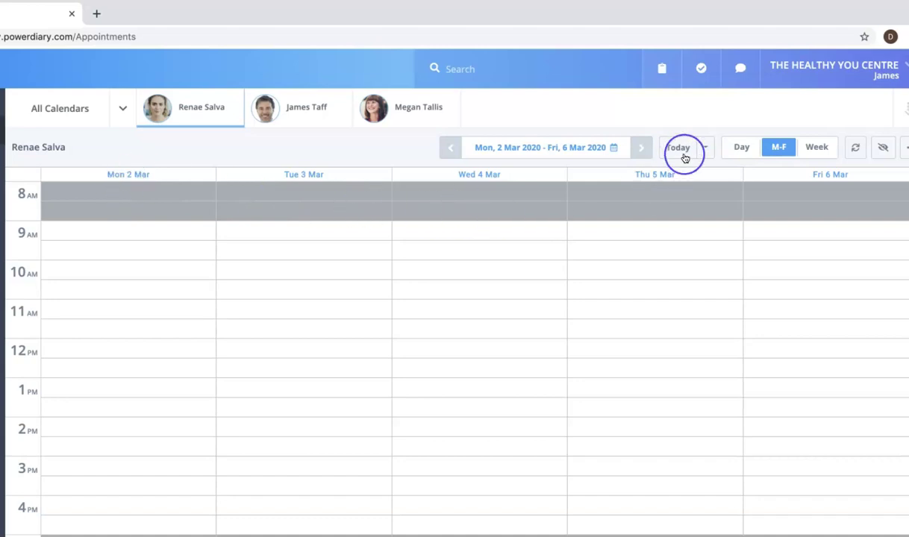
{"action": "left_click", "coordinate": [705, 147]}
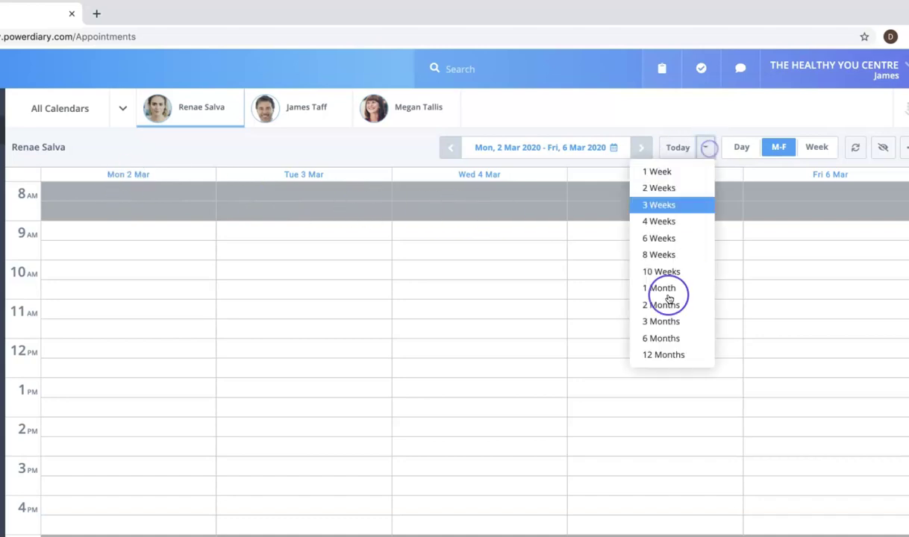
{"action": "left_click", "coordinate": [669, 339]}
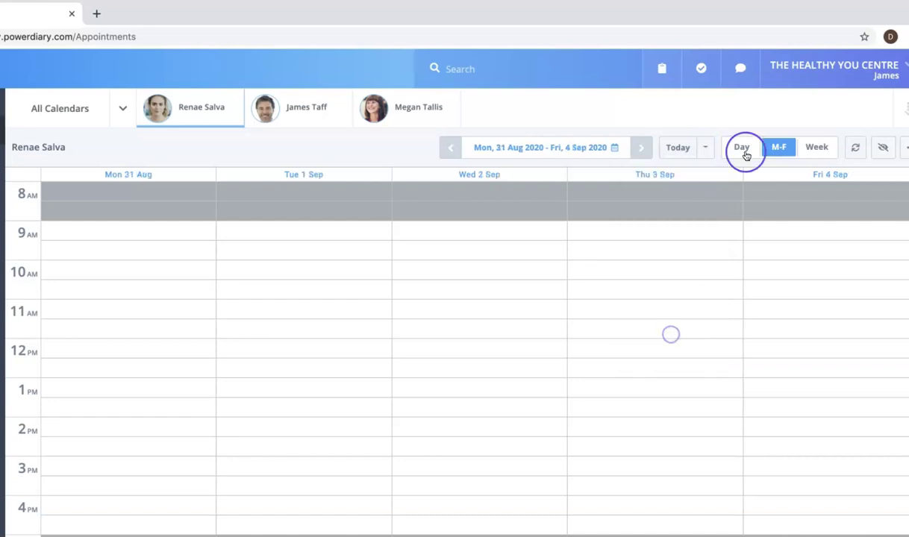
Step: Go to the week of 20 March 2020 with the date picker, then advance three weeks
{"action": "left_click", "coordinate": [585, 148]}
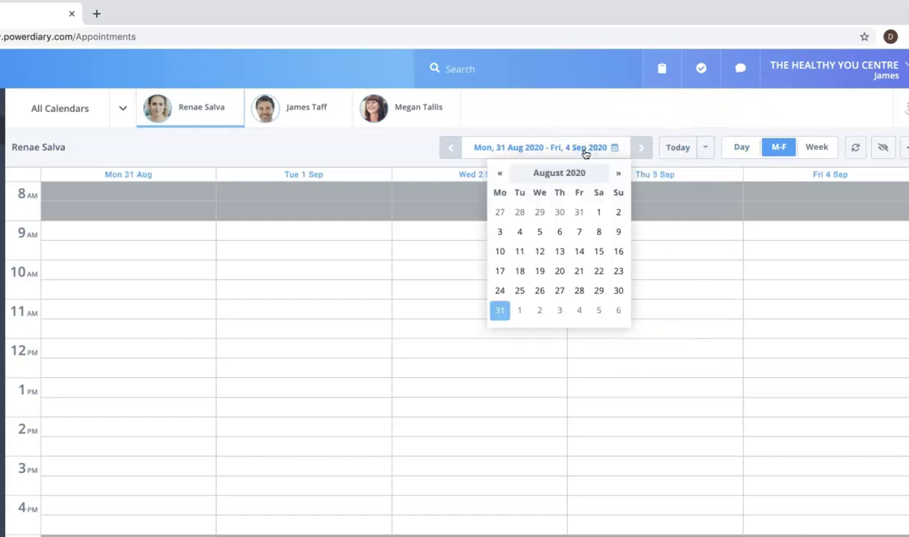
{"action": "left_click", "coordinate": [500, 174]}
{"action": "left_click", "coordinate": [501, 174]}
{"action": "left_click", "coordinate": [501, 174]}
{"action": "left_click", "coordinate": [501, 173]}
{"action": "left_click", "coordinate": [500, 174]}
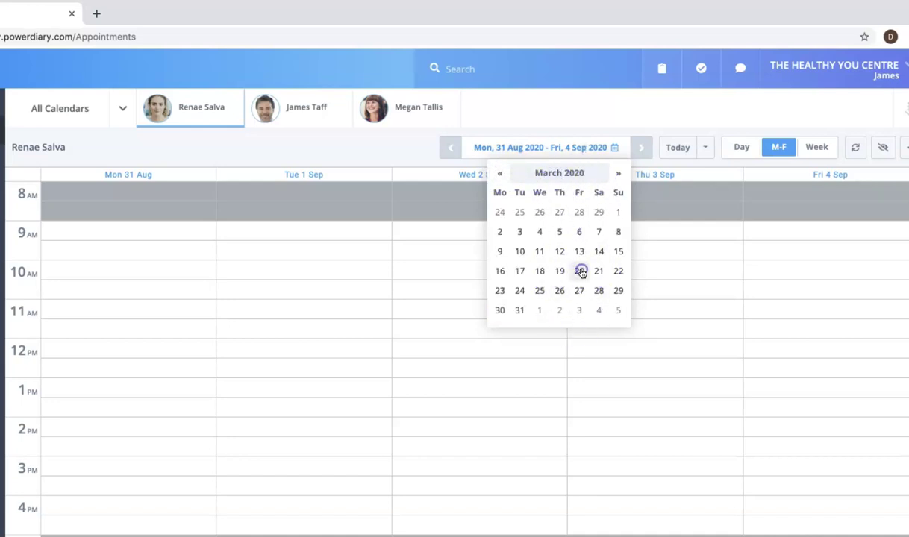
{"action": "left_click", "coordinate": [581, 272]}
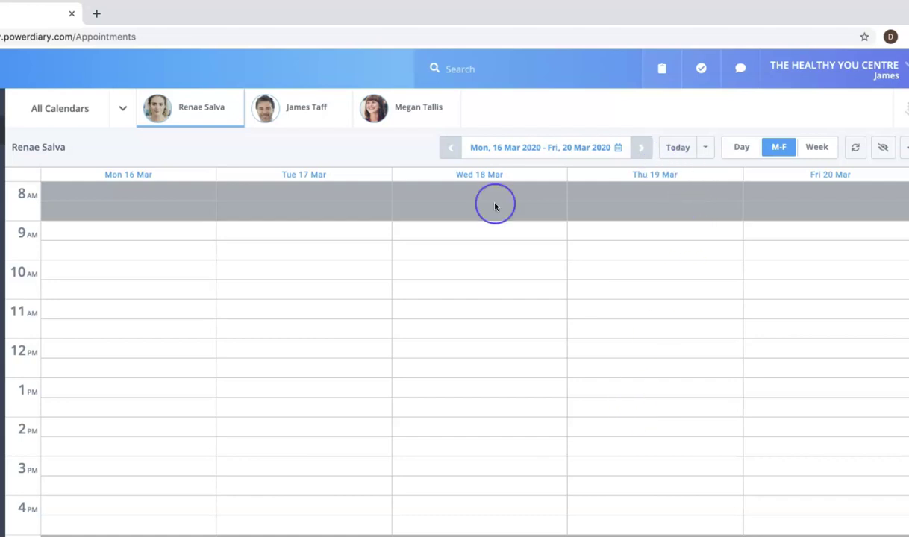
{"action": "left_click", "coordinate": [640, 146]}
{"action": "left_click", "coordinate": [640, 147]}
{"action": "left_click", "coordinate": [640, 147]}
{"action": "left_click", "coordinate": [640, 146]}
{"action": "left_click", "coordinate": [640, 147]}
{"action": "left_click", "coordinate": [640, 147]}
{"action": "left_click", "coordinate": [640, 147]}
{"action": "left_click", "coordinate": [640, 147]}
Step: Pick the week of 18 February 2021, then return to the current week with Today
{"action": "left_click", "coordinate": [616, 148]}
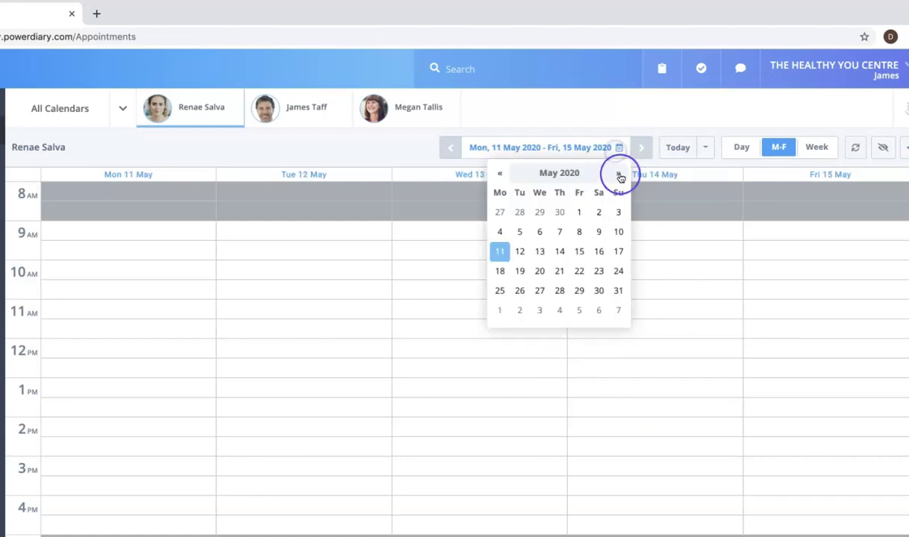
{"action": "left_click", "coordinate": [623, 174]}
{"action": "left_click", "coordinate": [622, 175]}
{"action": "left_click", "coordinate": [622, 174]}
{"action": "left_click", "coordinate": [622, 174]}
{"action": "left_click", "coordinate": [622, 175]}
{"action": "left_click", "coordinate": [622, 174]}
{"action": "left_click", "coordinate": [622, 174]}
{"action": "left_click", "coordinate": [622, 175]}
{"action": "left_click", "coordinate": [622, 175]}
{"action": "left_click", "coordinate": [565, 269]}
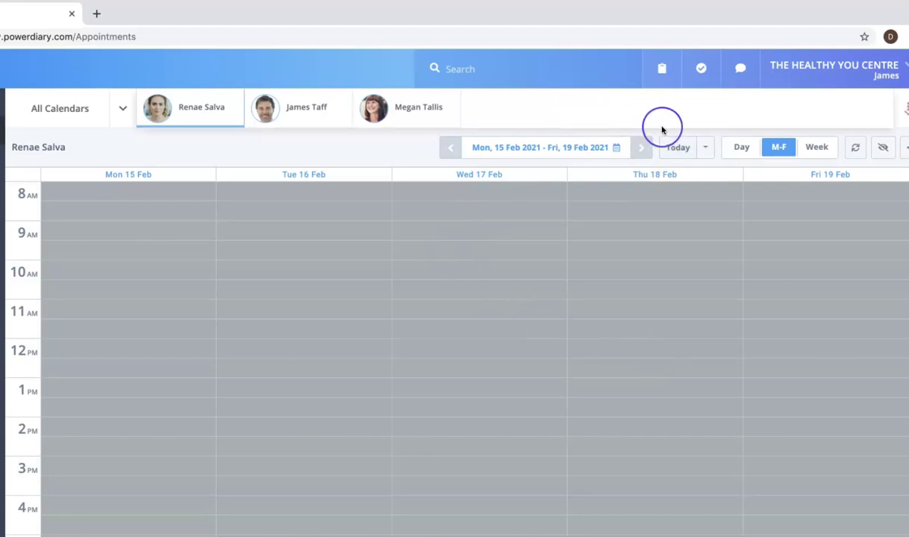
{"action": "left_click", "coordinate": [675, 152]}
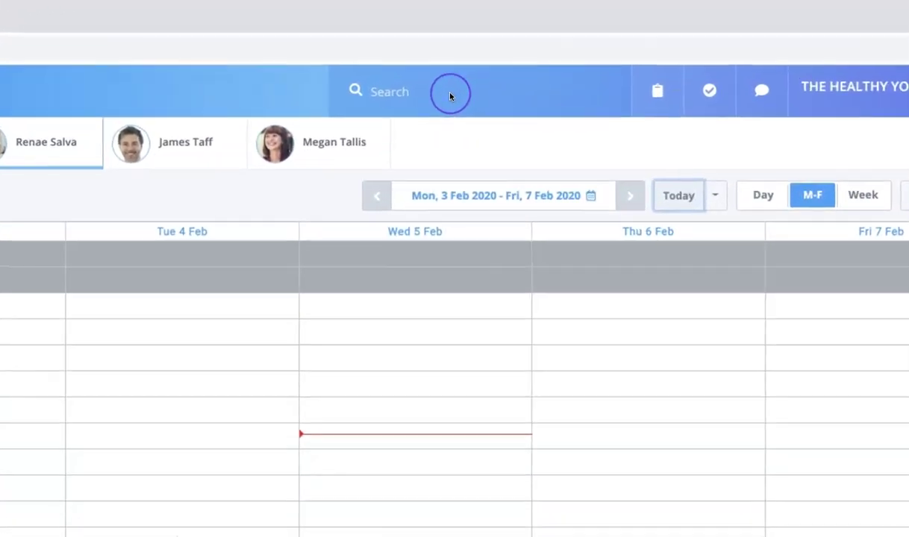
Step: Search clients for 'john', switch the search type to Invoices, then clear the query
{"action": "left_click", "coordinate": [506, 69]}
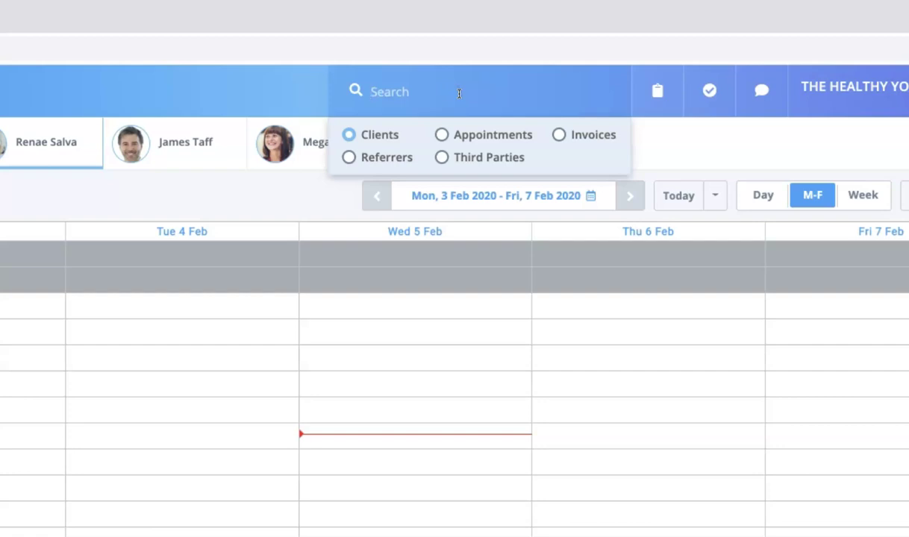
{"action": "left_click", "coordinate": [382, 133]}
{"action": "type", "text": "n"}
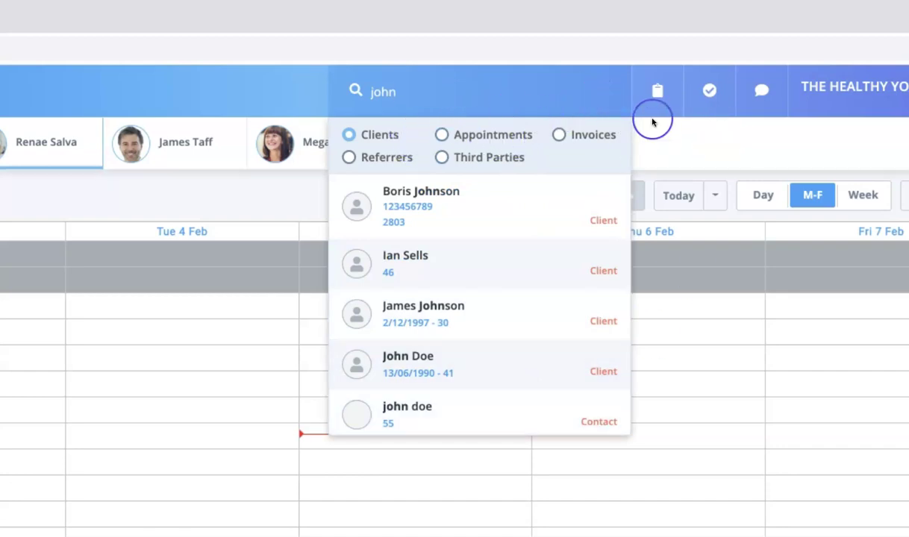
{"action": "left_click", "coordinate": [561, 139]}
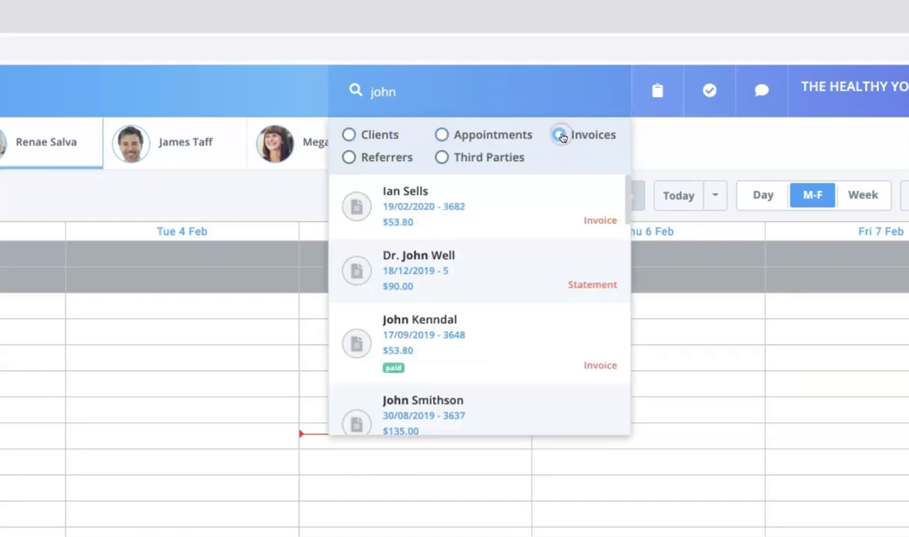
{"action": "left_click", "coordinate": [433, 94]}
{"action": "key", "text": "BackSpace"}
{"action": "key", "text": "BackSpace"}
{"action": "key", "text": "BackSpace"}
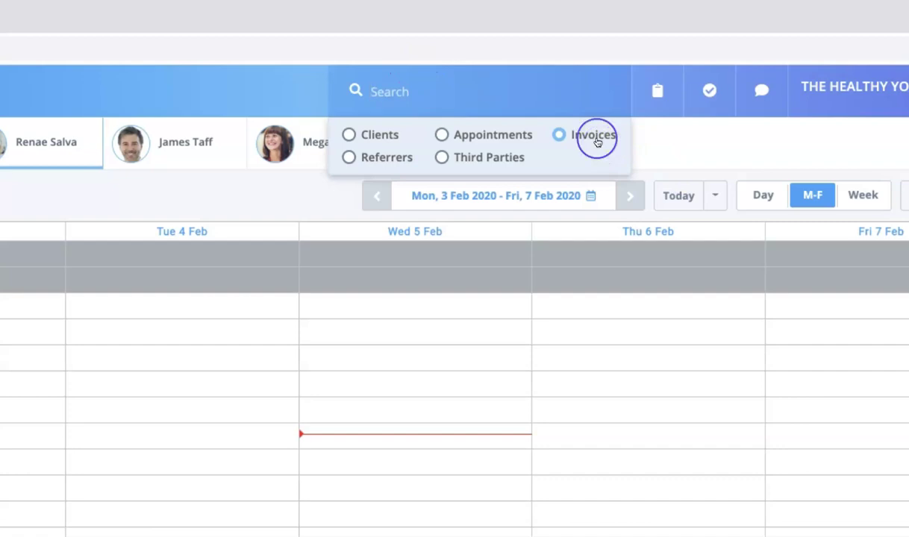
Step: Switch the search to Referrers, enter and clear a 'dr' query, then close the search options
{"action": "left_click", "coordinate": [349, 158]}
{"action": "left_click", "coordinate": [479, 96]}
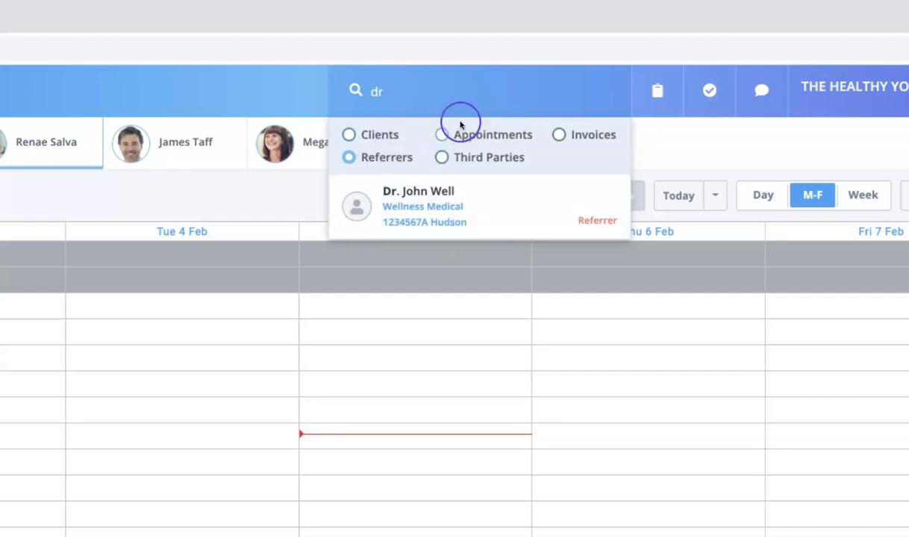
{"action": "key", "text": "BackSpace"}
{"action": "key", "text": "BackSpace"}
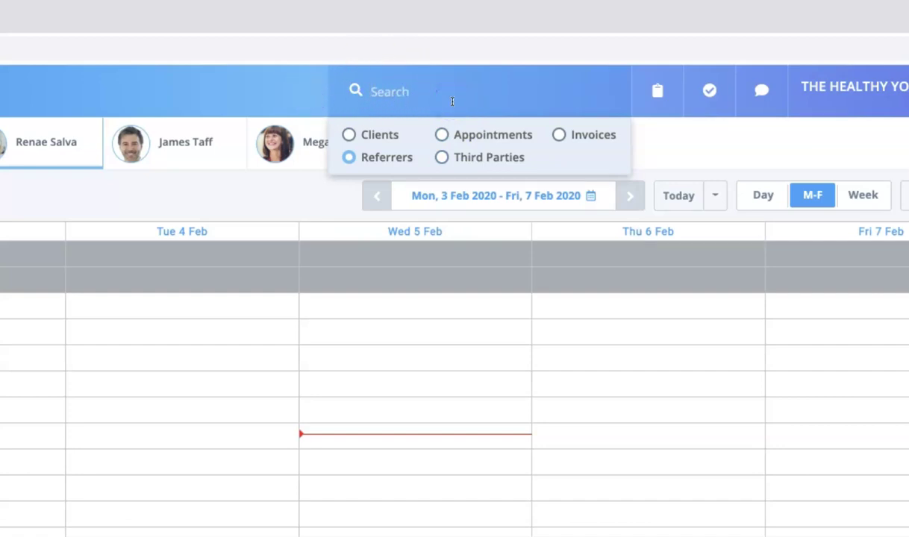
{"action": "left_click", "coordinate": [688, 138]}
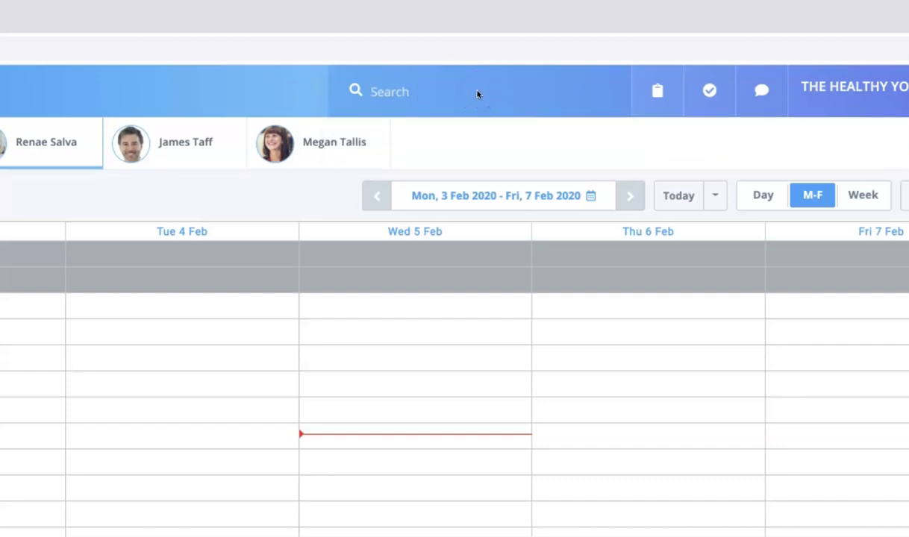